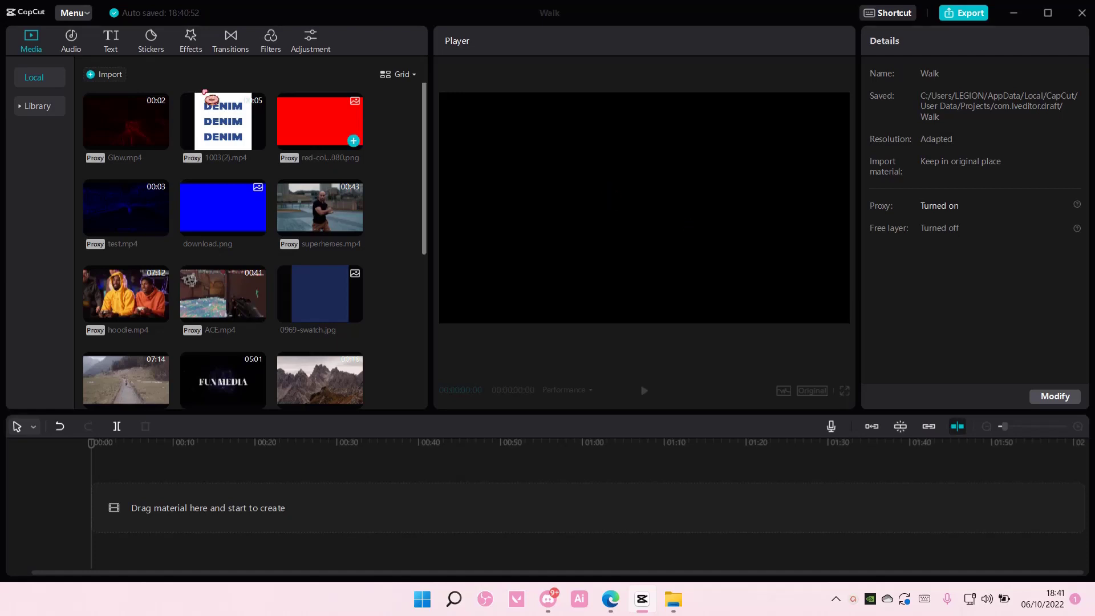
Step: Add the Lemonade song from the Audio library to the timeline, then return to Media
{"action": "left_click", "coordinate": [70, 39]}
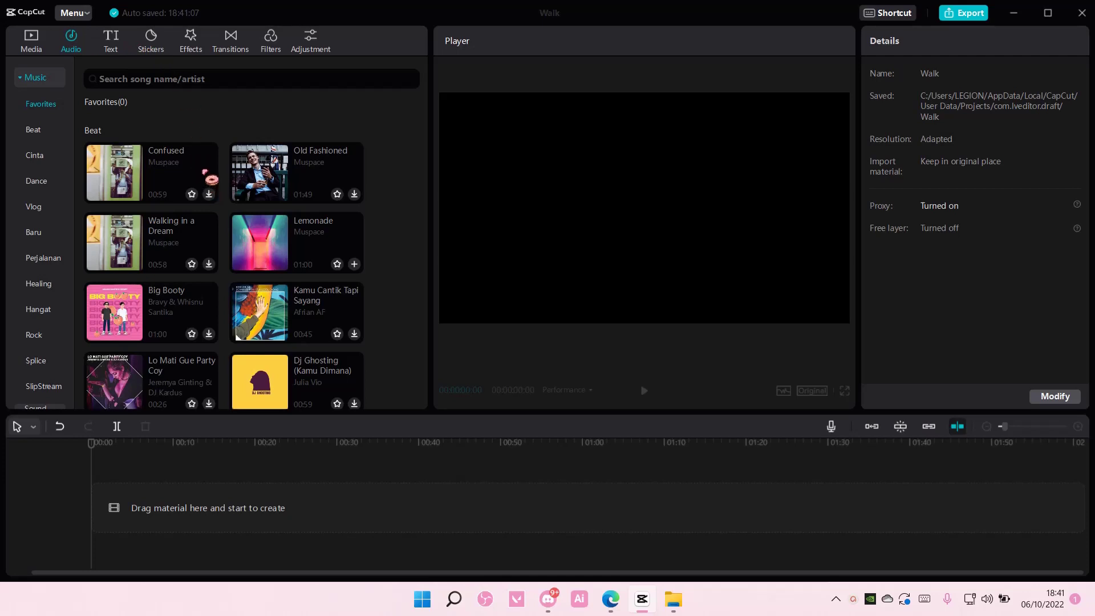
{"action": "left_click", "coordinate": [355, 265]}
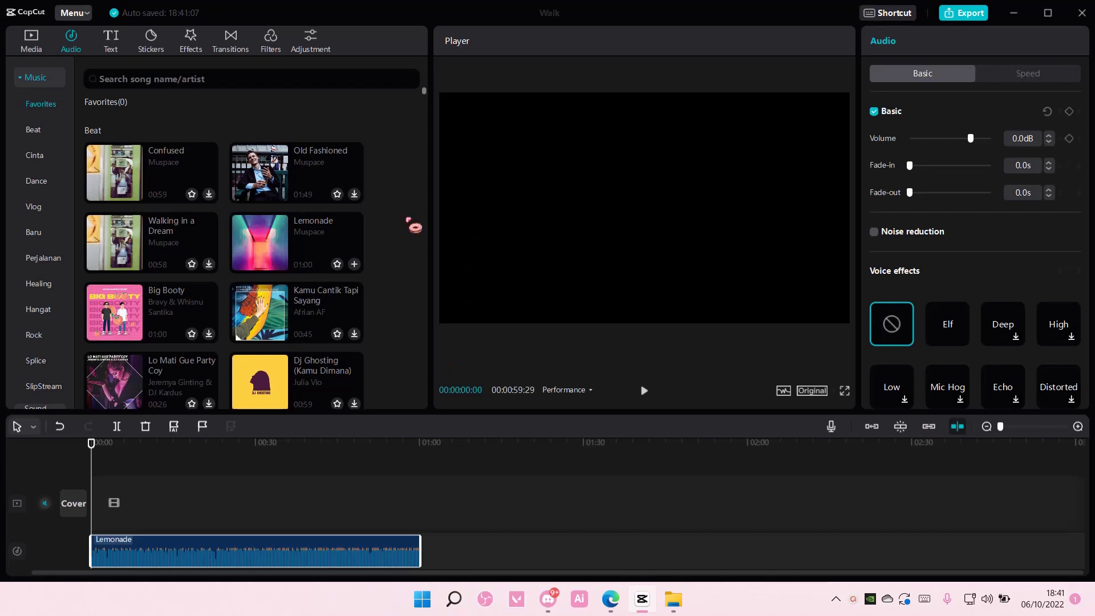
{"action": "left_click", "coordinate": [45, 50]}
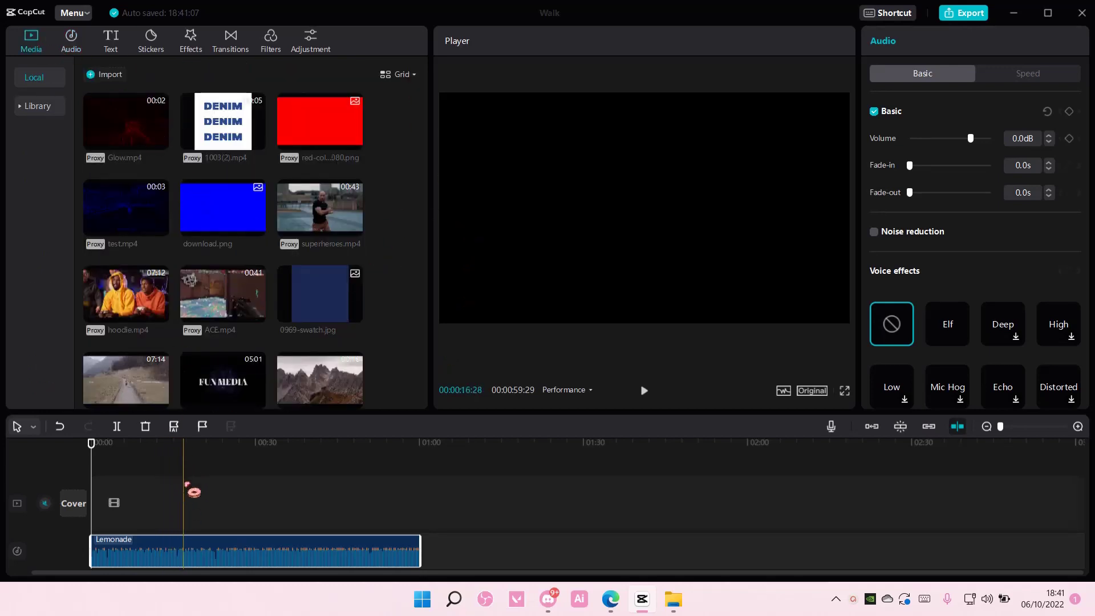
Step: Select the Lemonade clip and apply Auto beat, first Beat I, then the denser Beats II
{"action": "left_click", "coordinate": [187, 492]}
{"action": "left_click", "coordinate": [196, 554]}
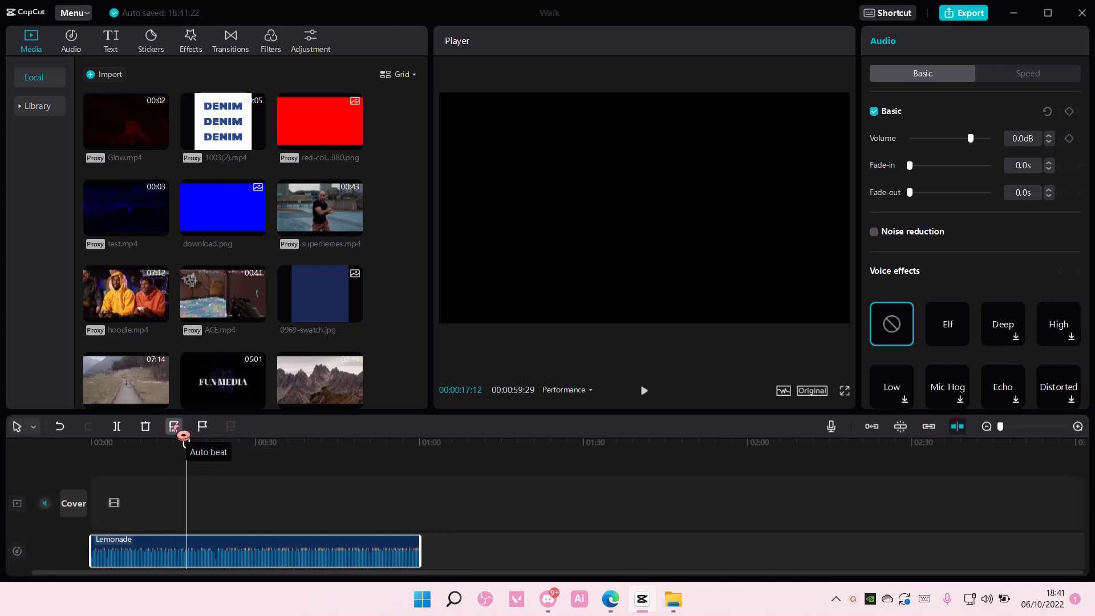
{"action": "left_click", "coordinate": [175, 428]}
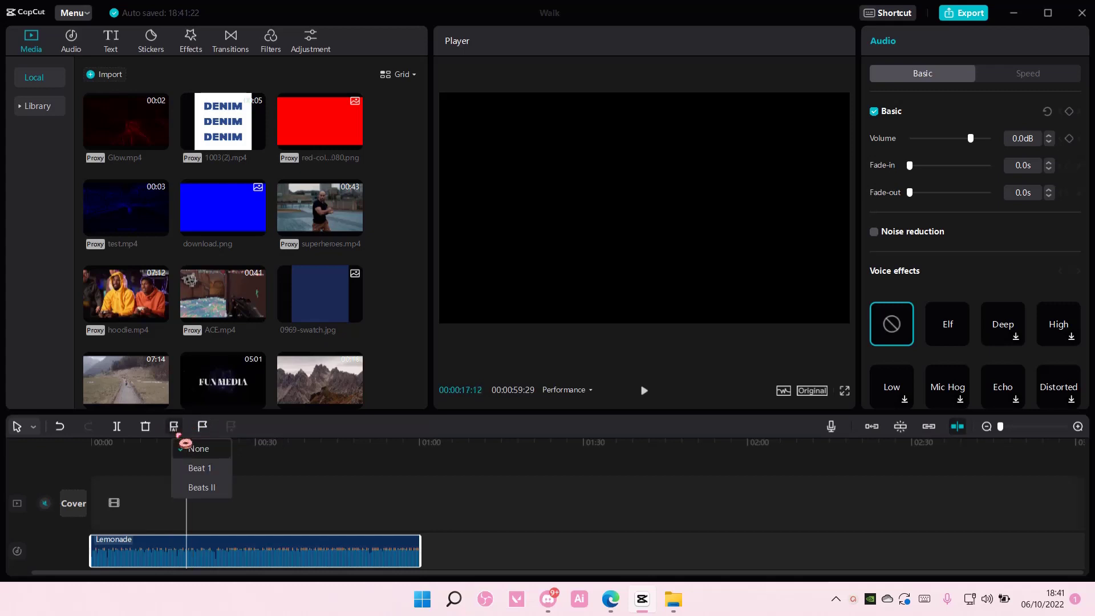
{"action": "left_click", "coordinate": [196, 470]}
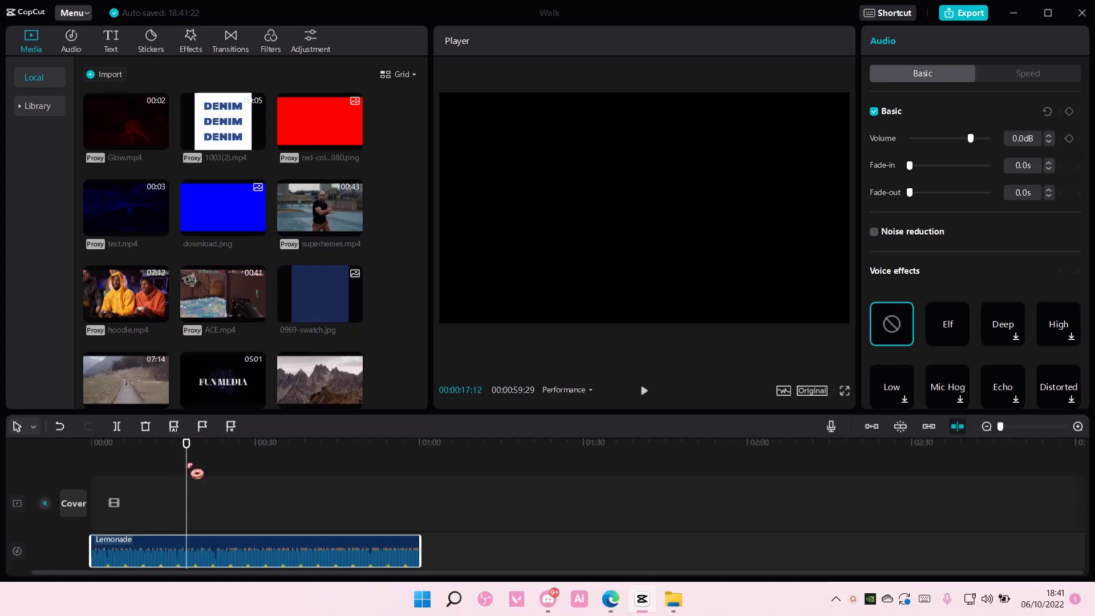
{"action": "left_click", "coordinate": [175, 430]}
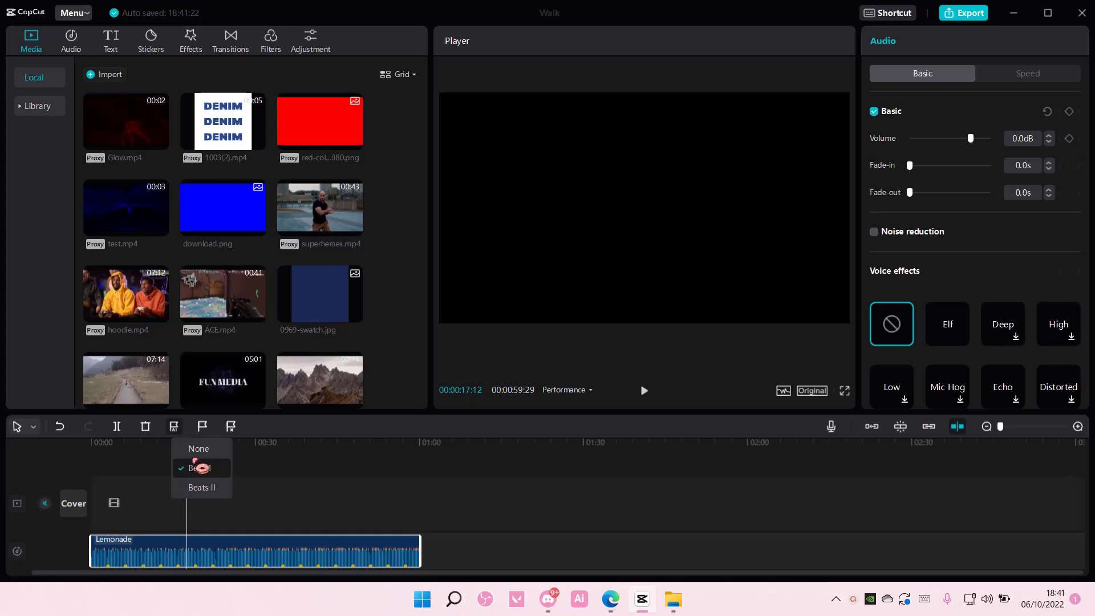
{"action": "left_click", "coordinate": [205, 486]}
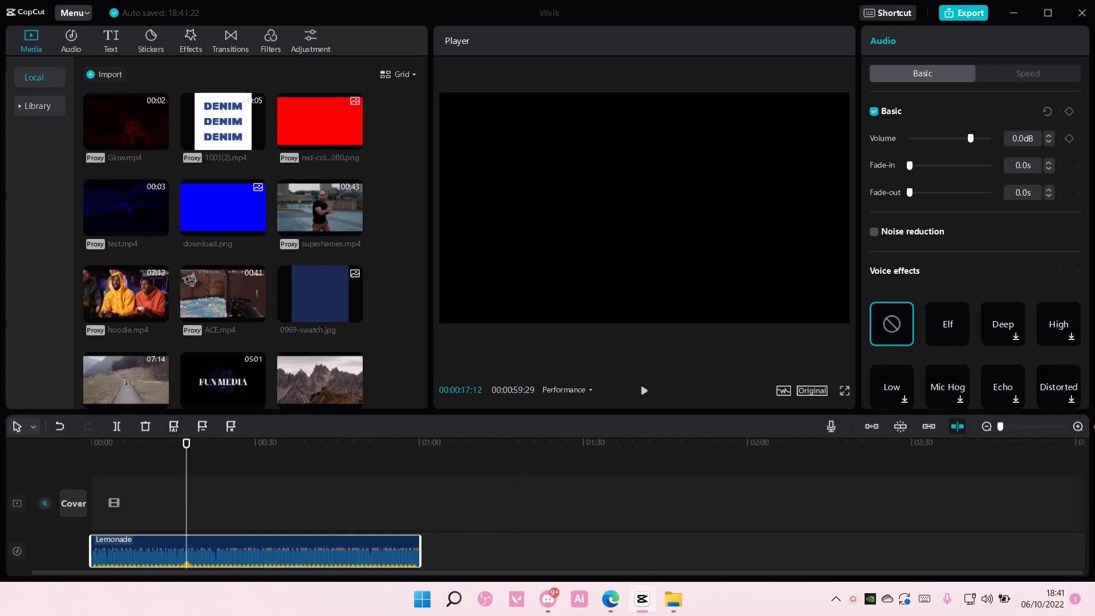
Step: Zoom the timeline in and add a manual beat marker at 00:17:07 on the Lemonade clip
{"action": "left_click", "coordinate": [1078, 427]}
{"action": "left_click", "coordinate": [1077, 426]}
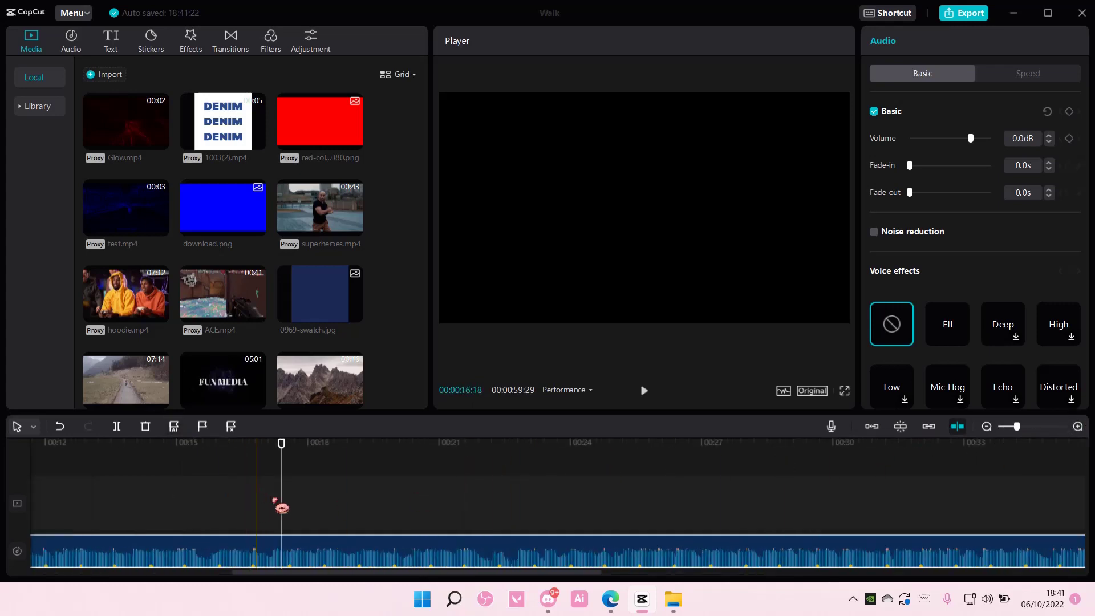
{"action": "left_click", "coordinate": [253, 470]}
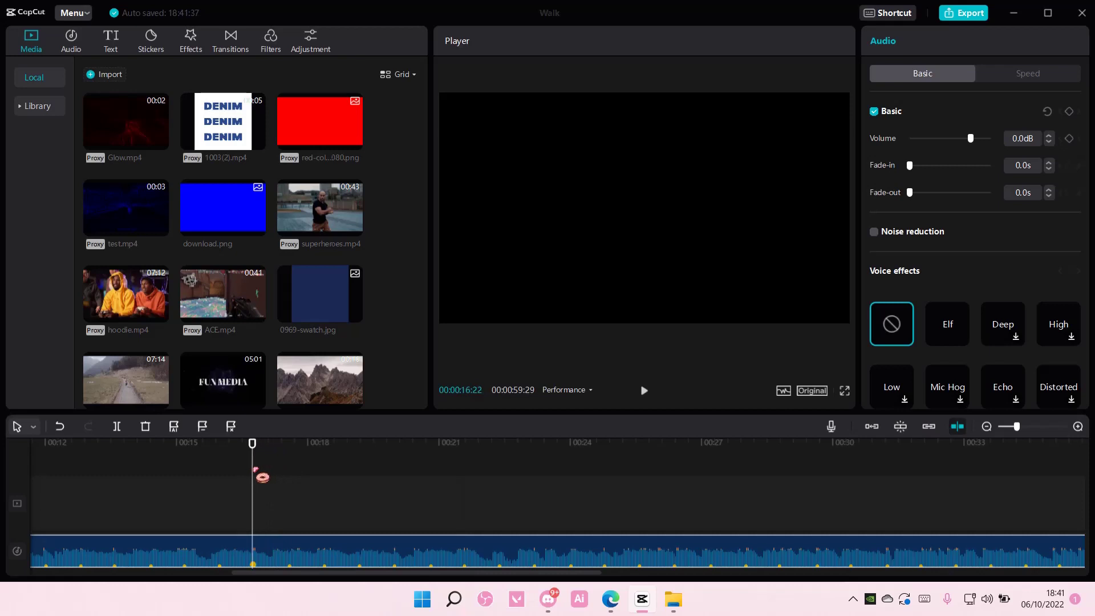
{"action": "left_click", "coordinate": [272, 462]}
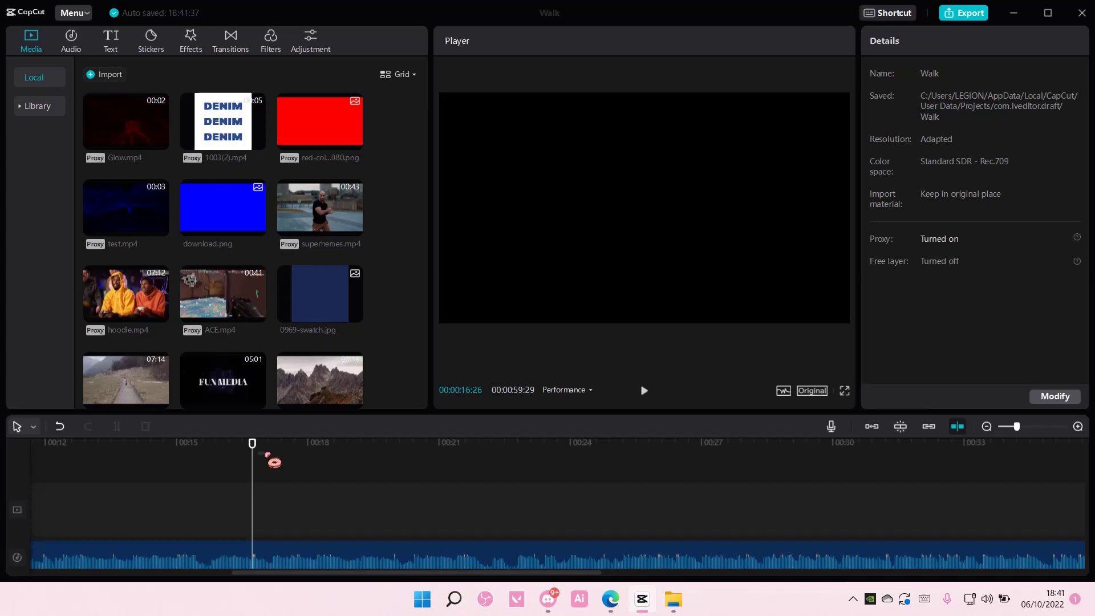
{"action": "left_click", "coordinate": [264, 460]}
{"action": "left_click", "coordinate": [295, 531]}
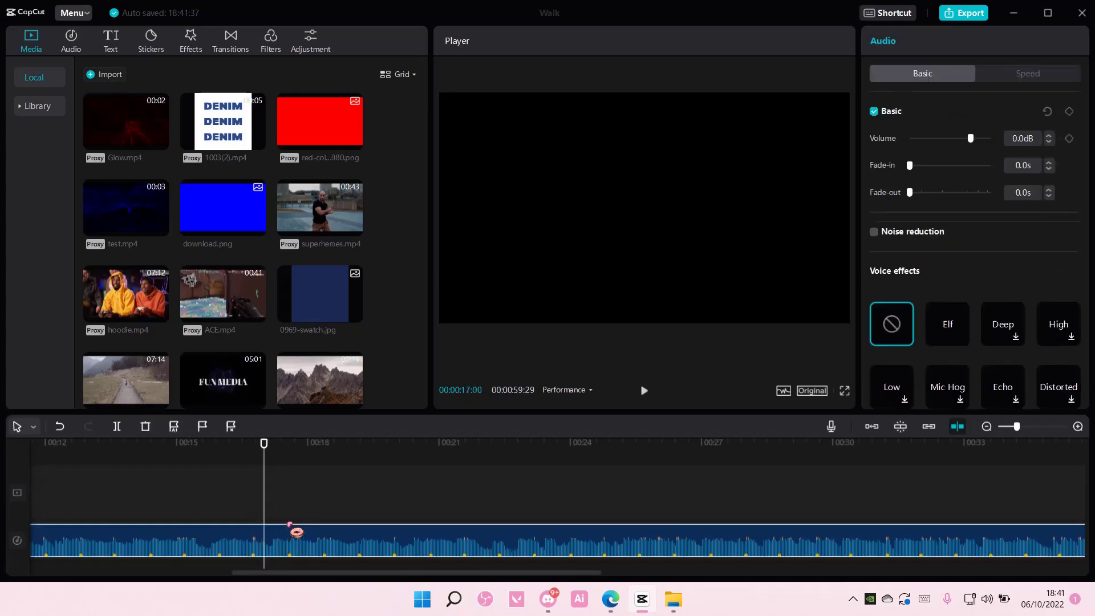
{"action": "left_click", "coordinate": [268, 459]}
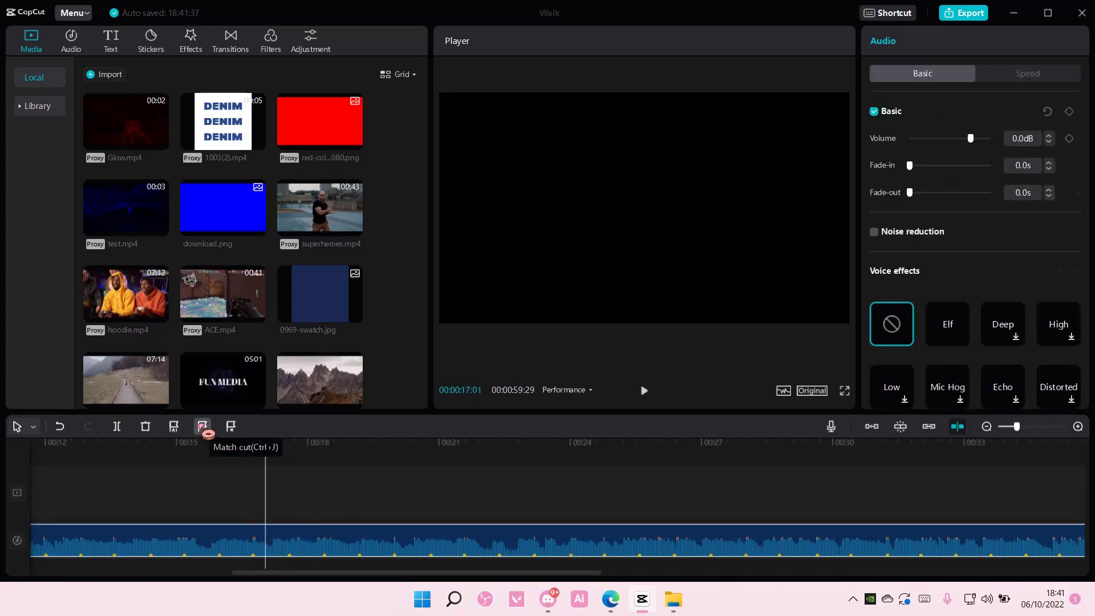
{"action": "left_click", "coordinate": [276, 452]}
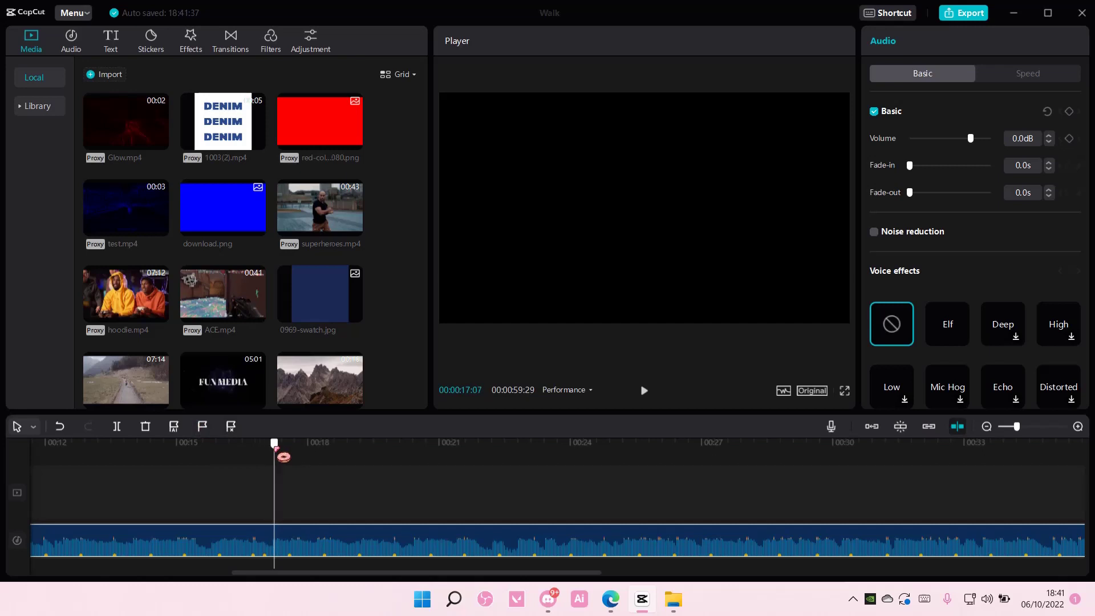
{"action": "left_click", "coordinate": [202, 425]}
{"action": "left_click_drag", "start_coordinate": [287, 466], "coordinate": [256, 454]}
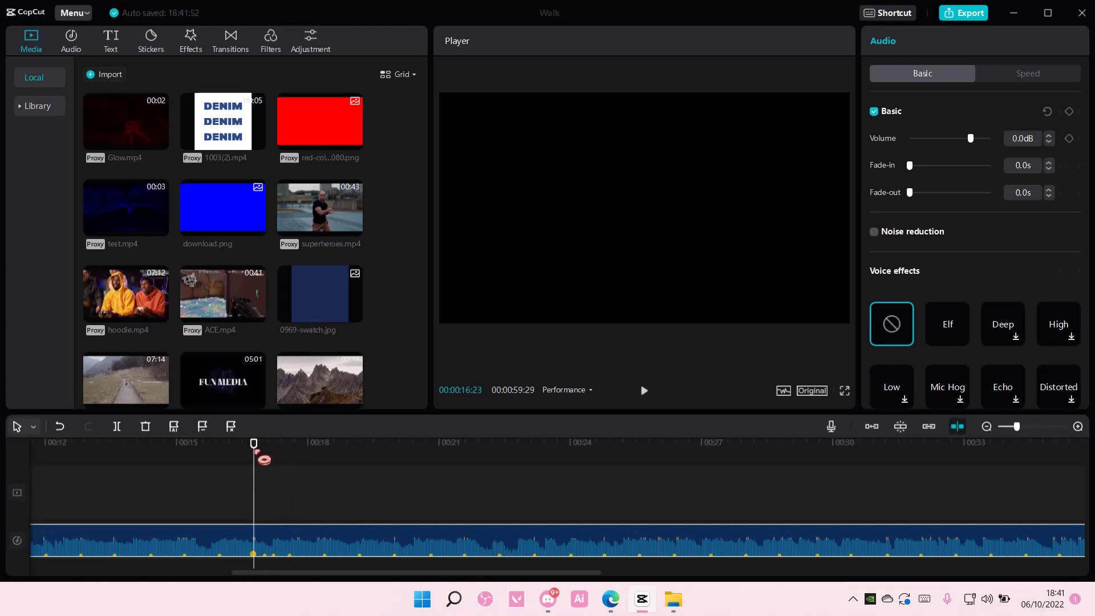
Step: Clear every automatic and manual beat marker from the Lemonade clip
{"action": "left_click", "coordinate": [230, 426]}
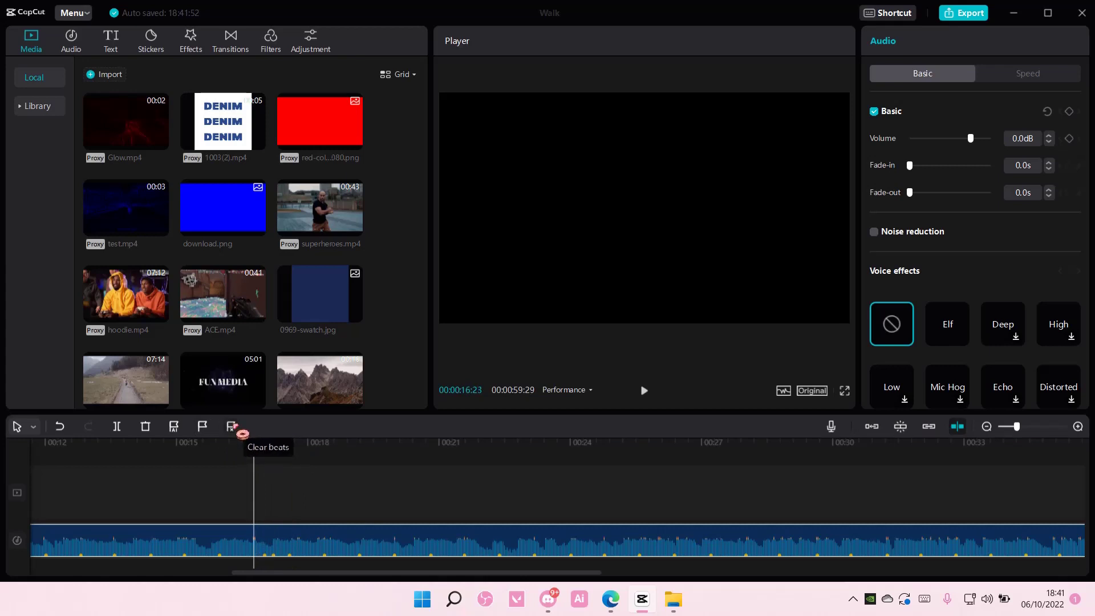
{"action": "scroll", "coordinate": [936, 439], "scroll_direction": "down", "scroll_amount": 1}
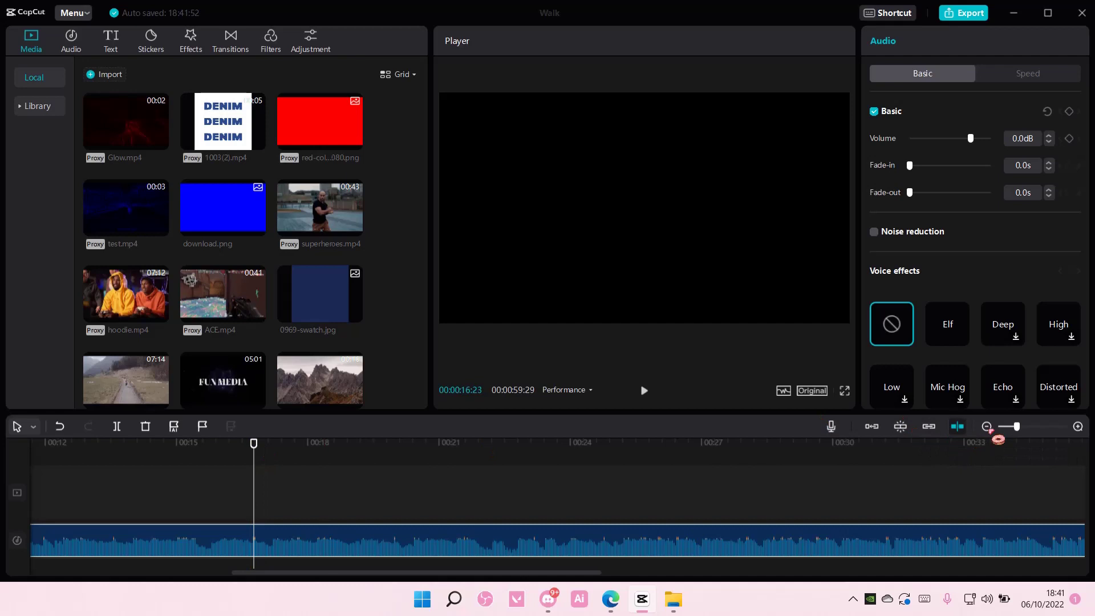
{"action": "scroll", "coordinate": [998, 440], "scroll_direction": "down", "scroll_amount": 1}
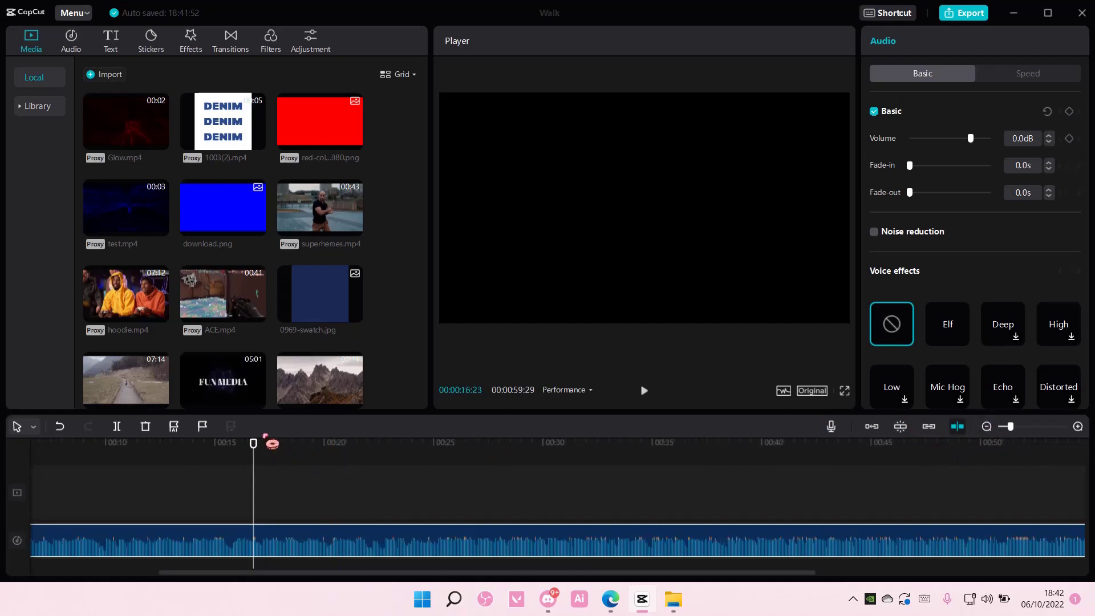